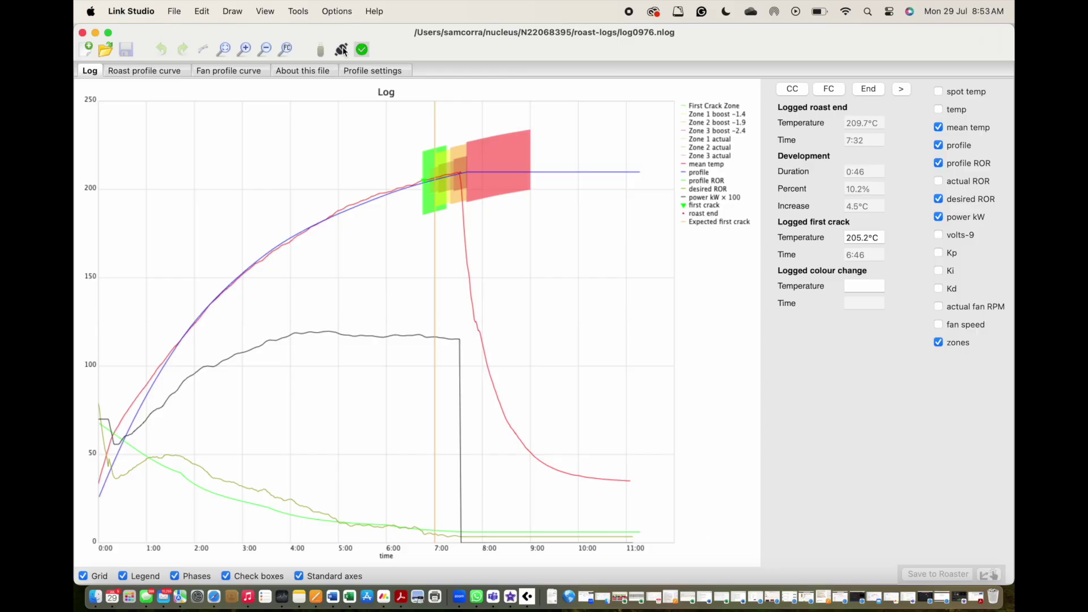
Step: Open the connected roaster's saved logs and bring up the list of profiles stored on it
click(342, 50)
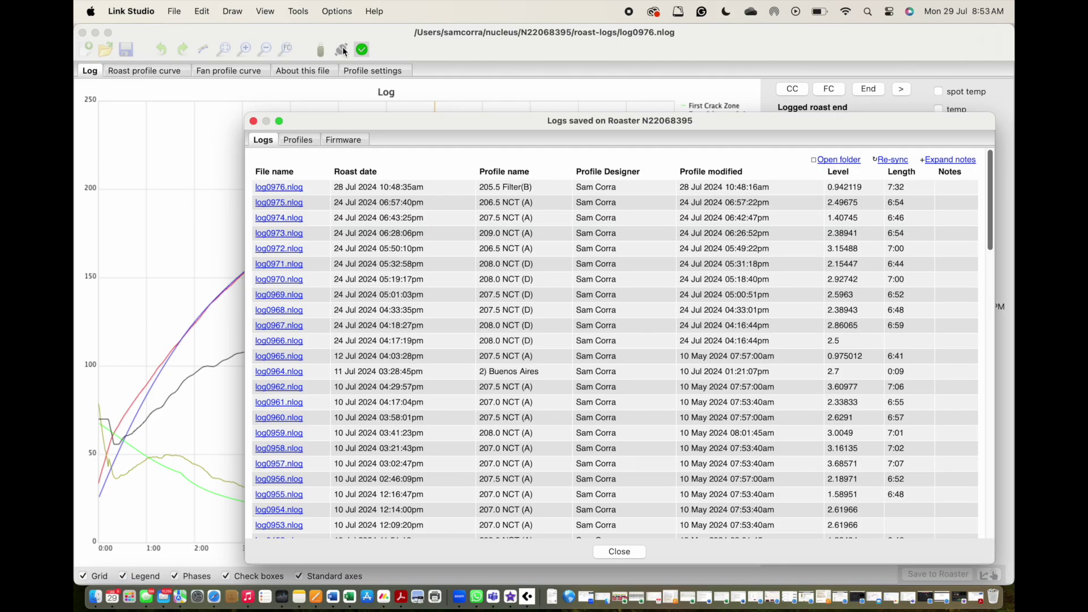
click(298, 140)
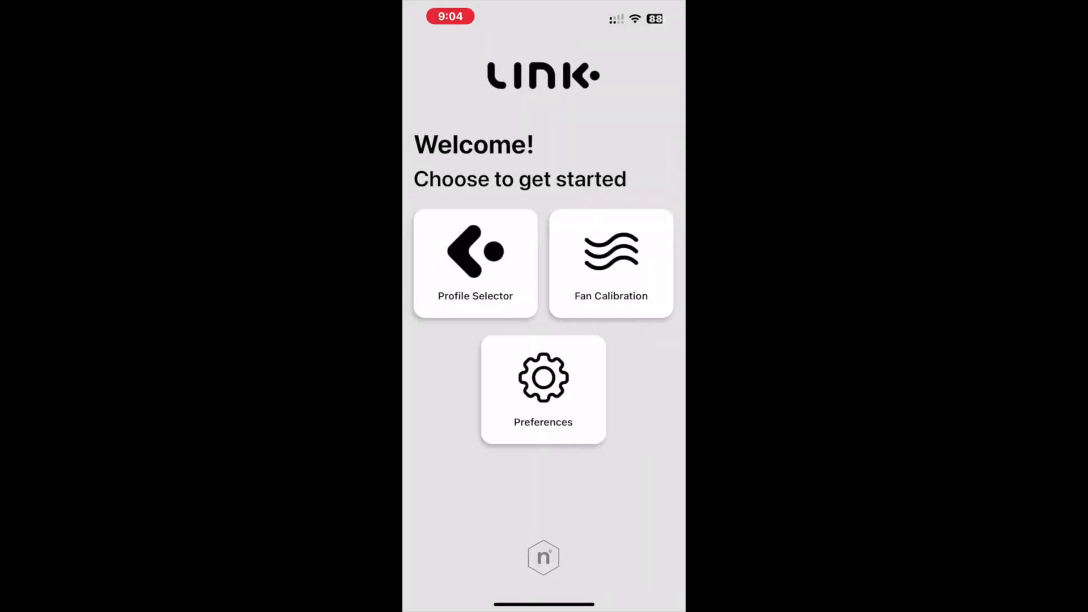
Step: In the Link mobile app's preferences, try 220V and V1, ending with the roaster set to 110V and V2
click(544, 388)
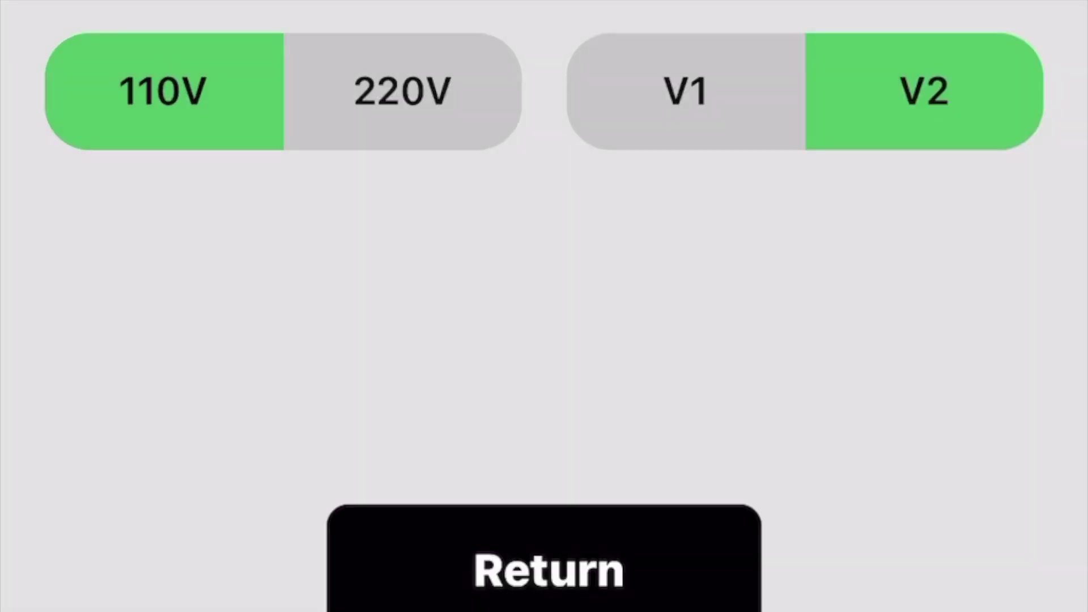
click(505, 399)
click(567, 400)
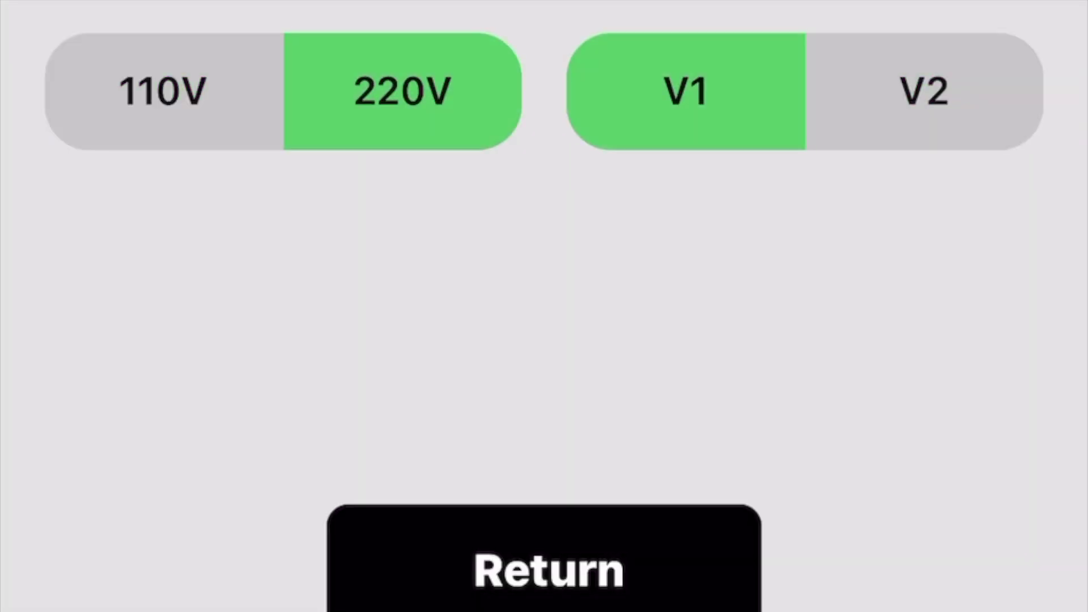
click(163, 91)
click(924, 90)
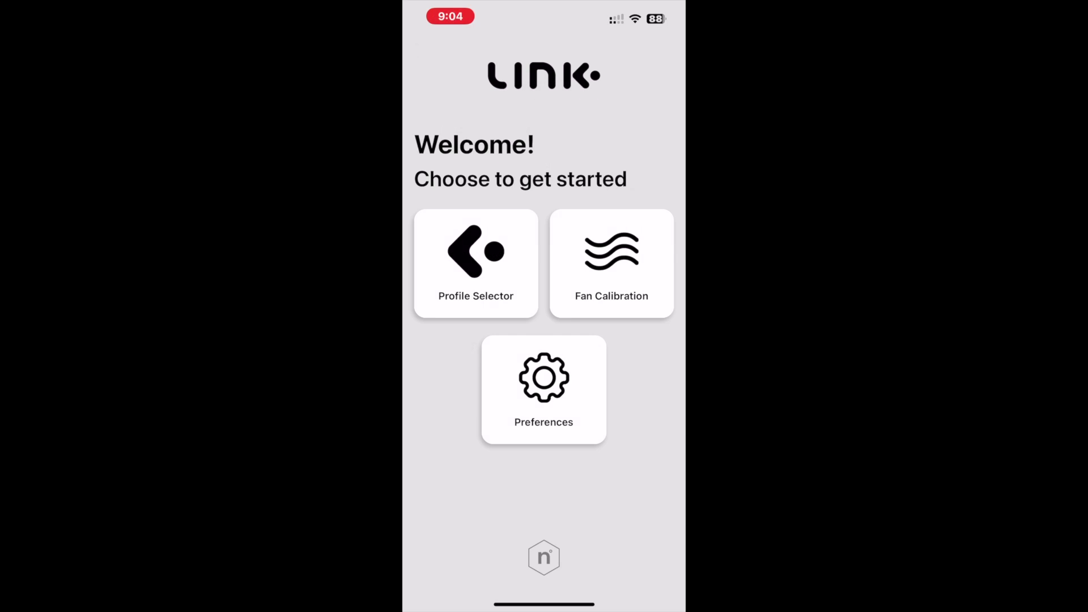
Step: Start a new sample entry in the Profile Selector and choose Espresso as the roast type
click(476, 260)
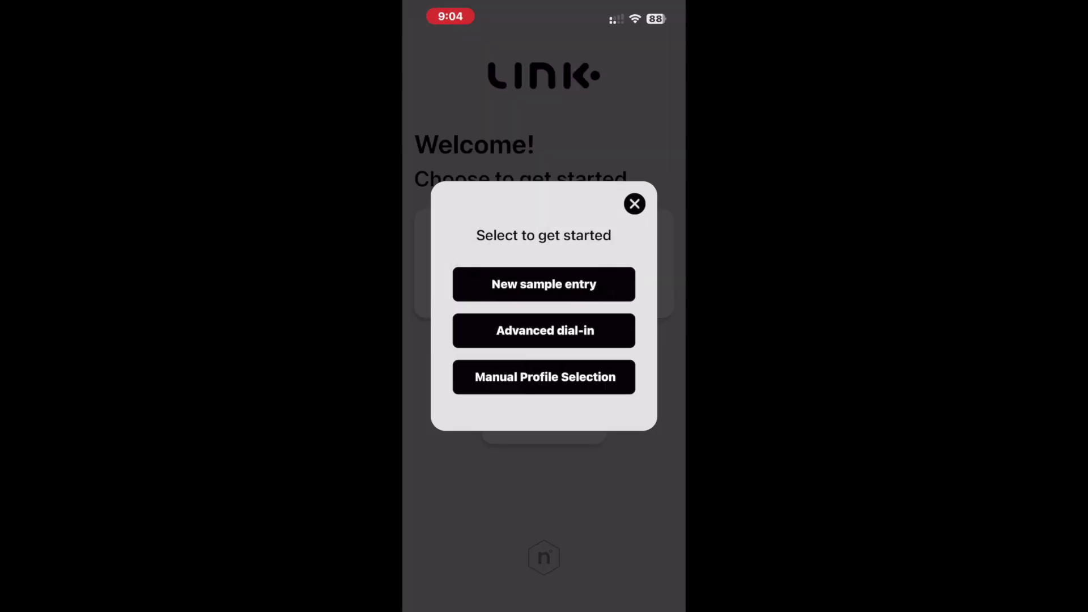
click(544, 282)
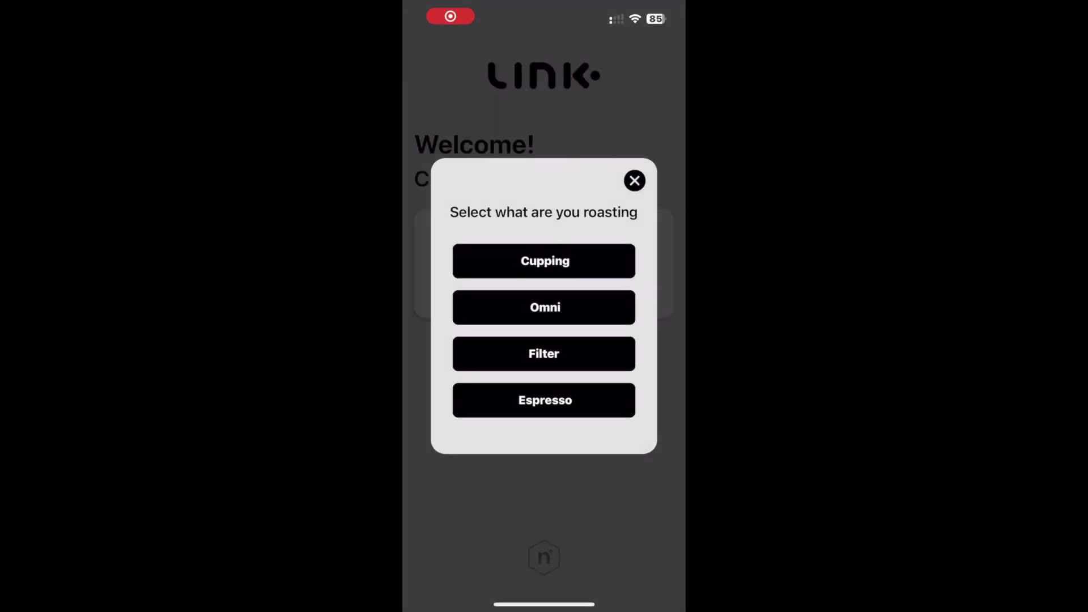
click(544, 400)
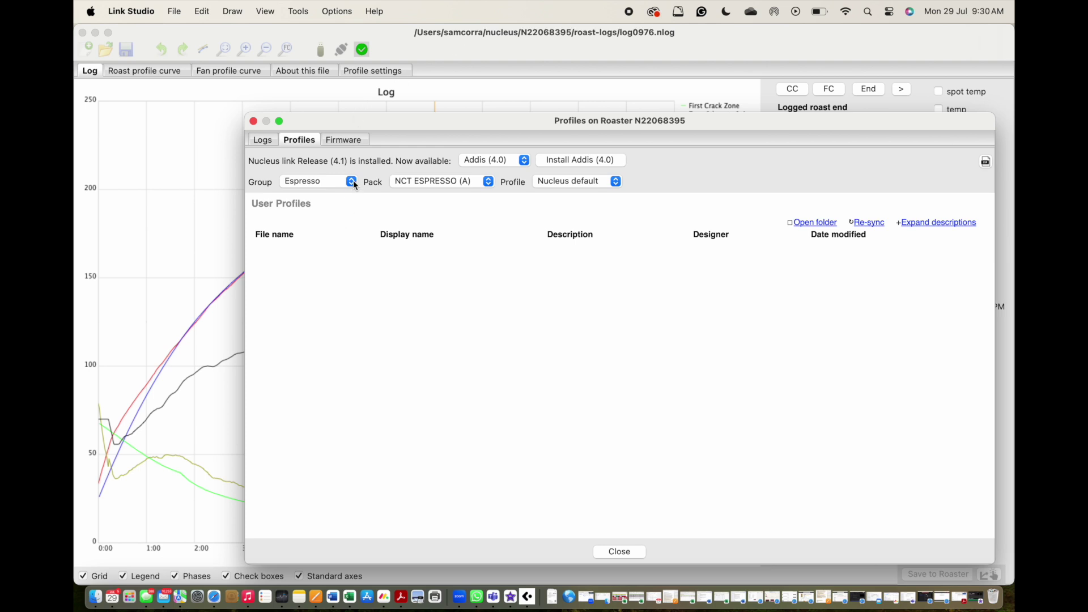
Step: Switch to Link Studio and review the NCT ESPRESSO packs (A) to (F) offered for the Espresso group
click(487, 181)
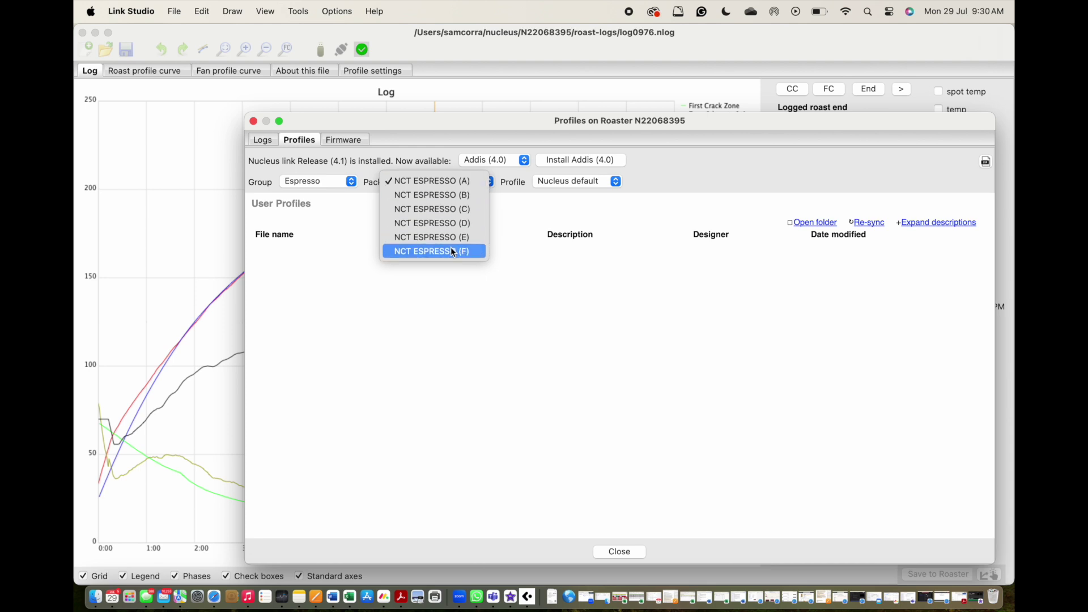
click(449, 280)
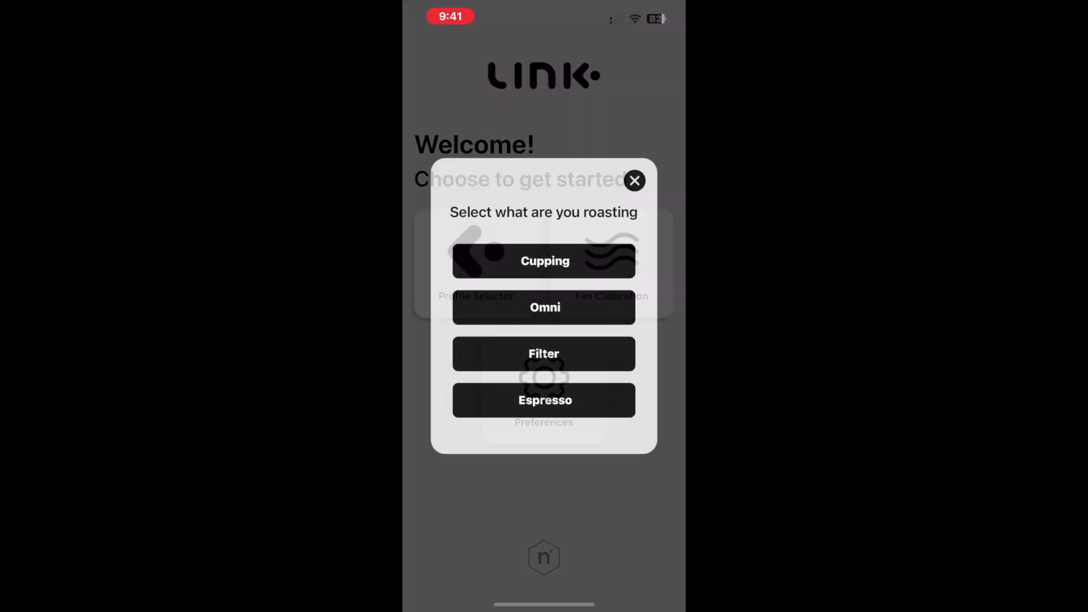
Step: Switch to the Link mobile app and choose Cupping as the roast type
click(544, 260)
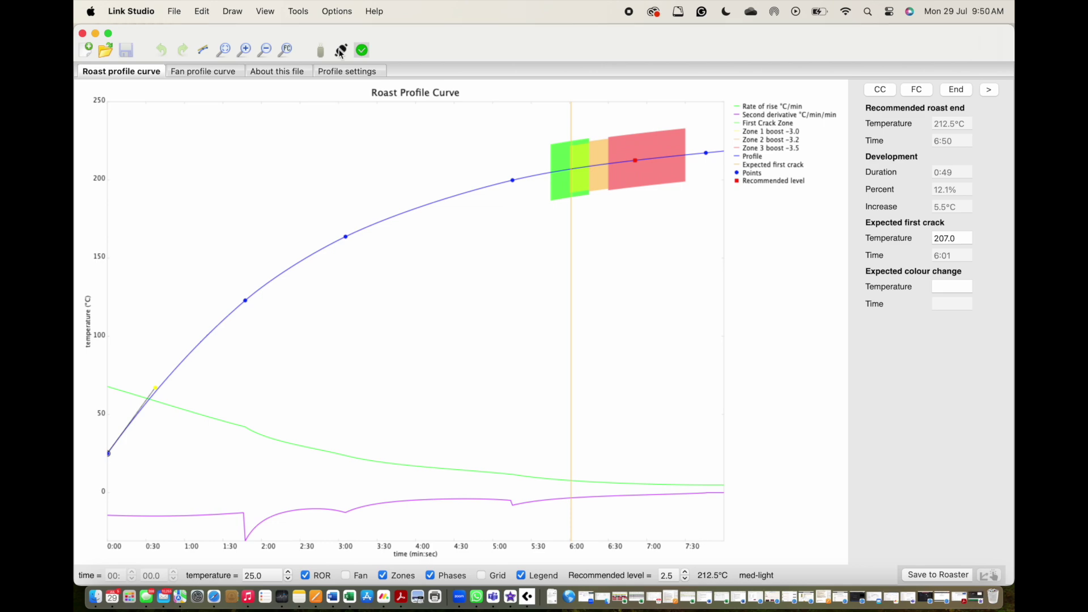
Step: Switch to Link Studio and open the firmware information of the connected roaster
click(340, 52)
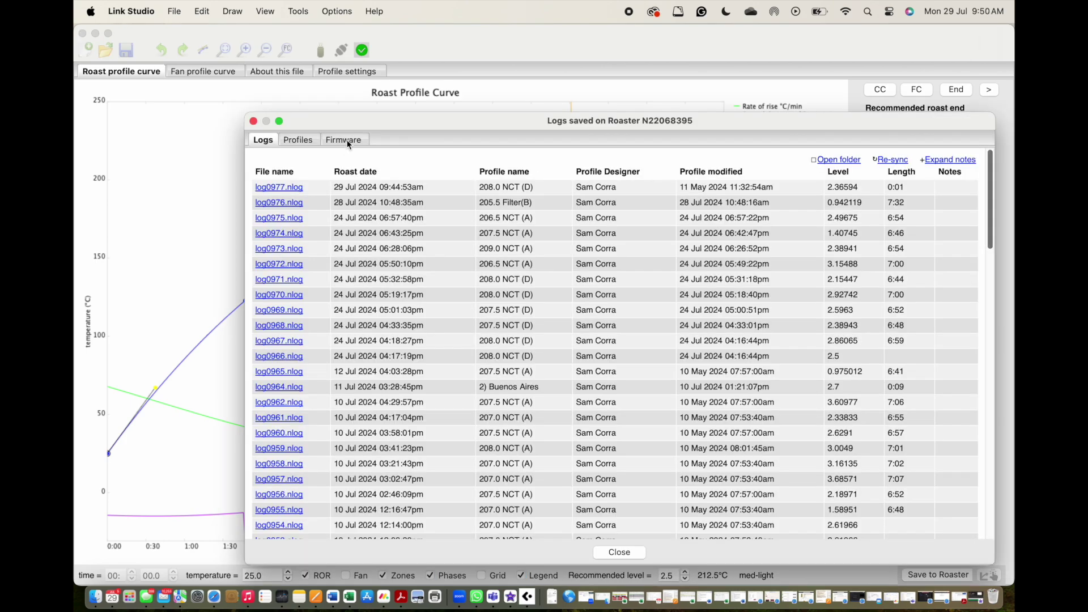
click(349, 142)
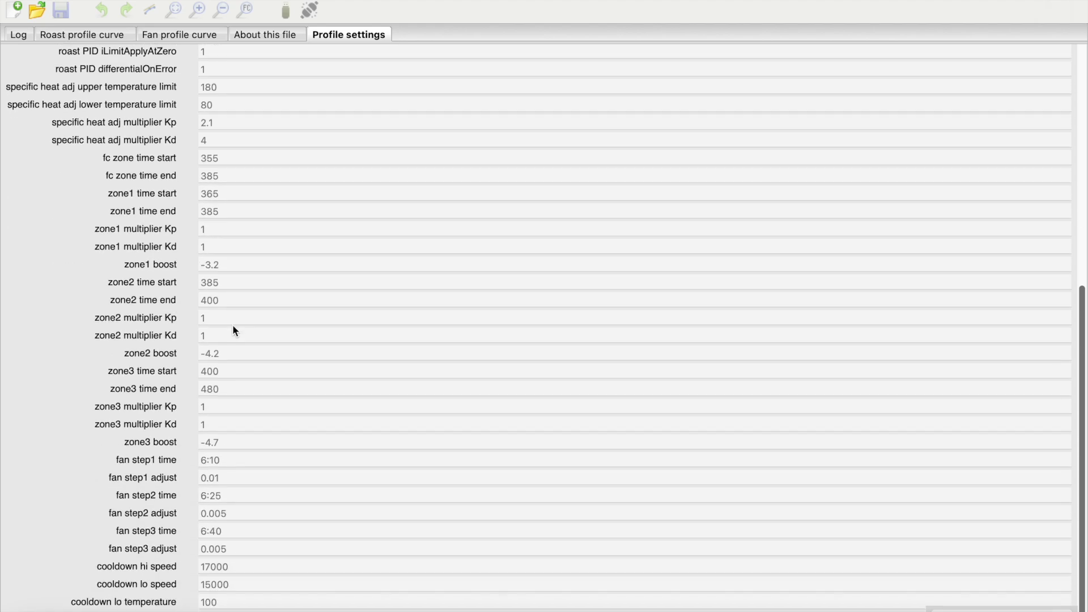
Step: Examine the profile settings of the log0978 roast log, including the zone times, boosts and fan steps
mouse_move(133, 250)
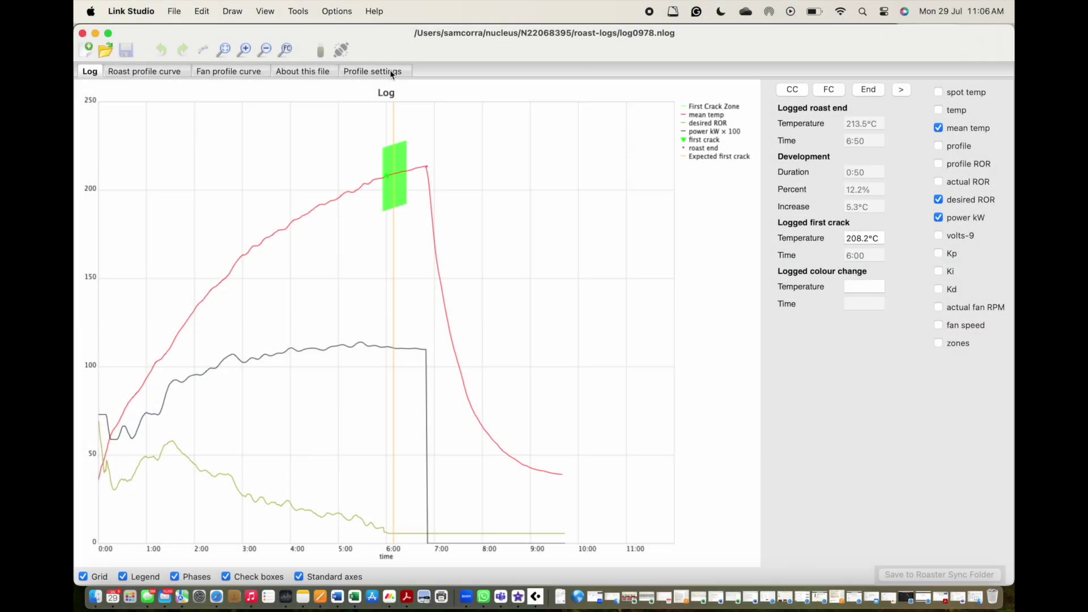
click(390, 70)
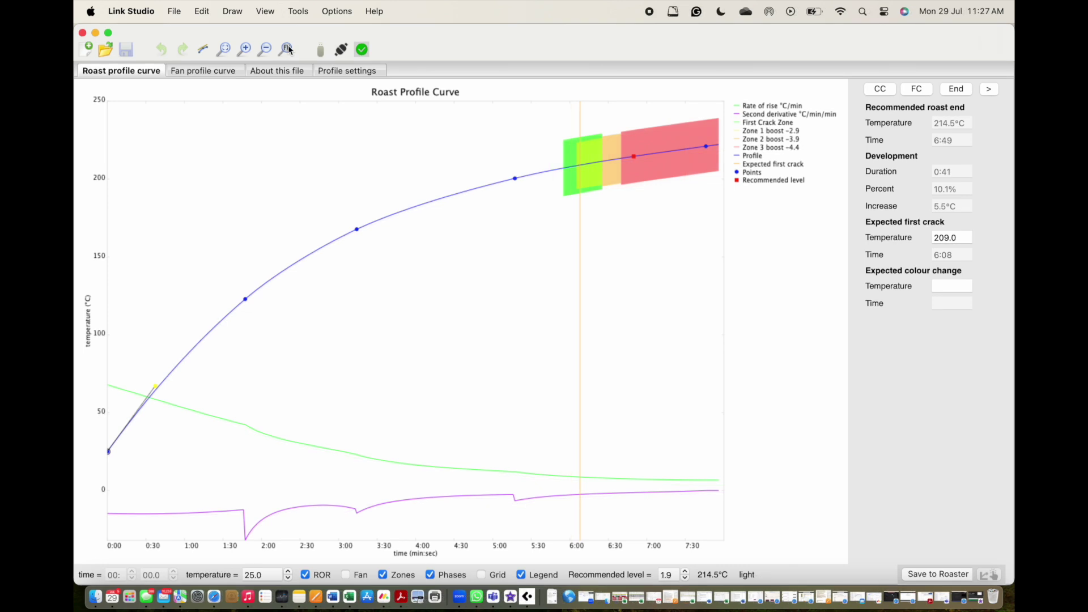
Step: Zoom the roast profile curve to its first crack zone and return to the full curve
click(286, 49)
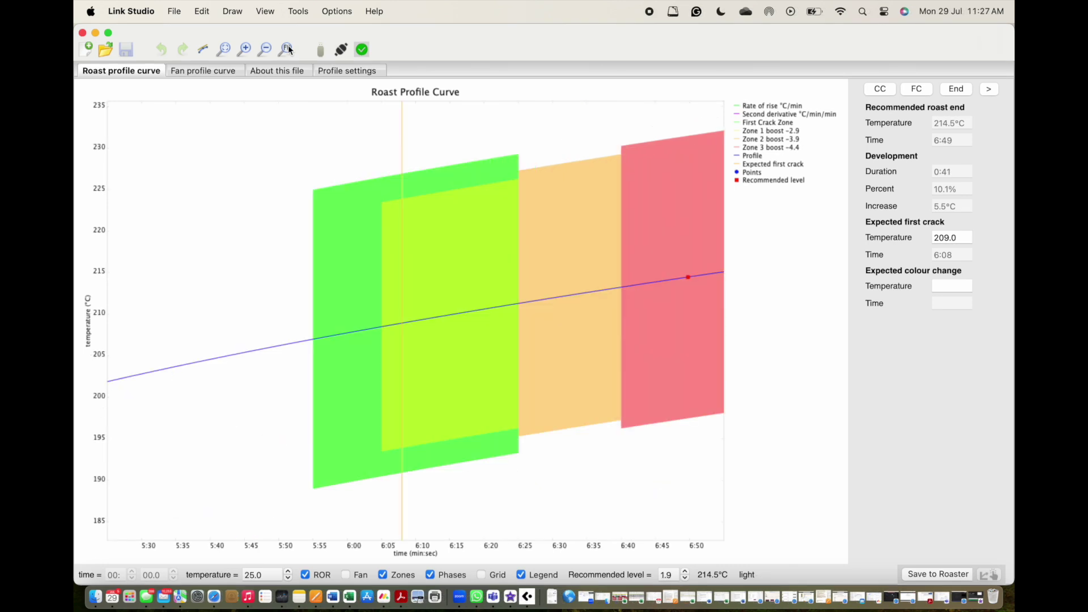
click(225, 49)
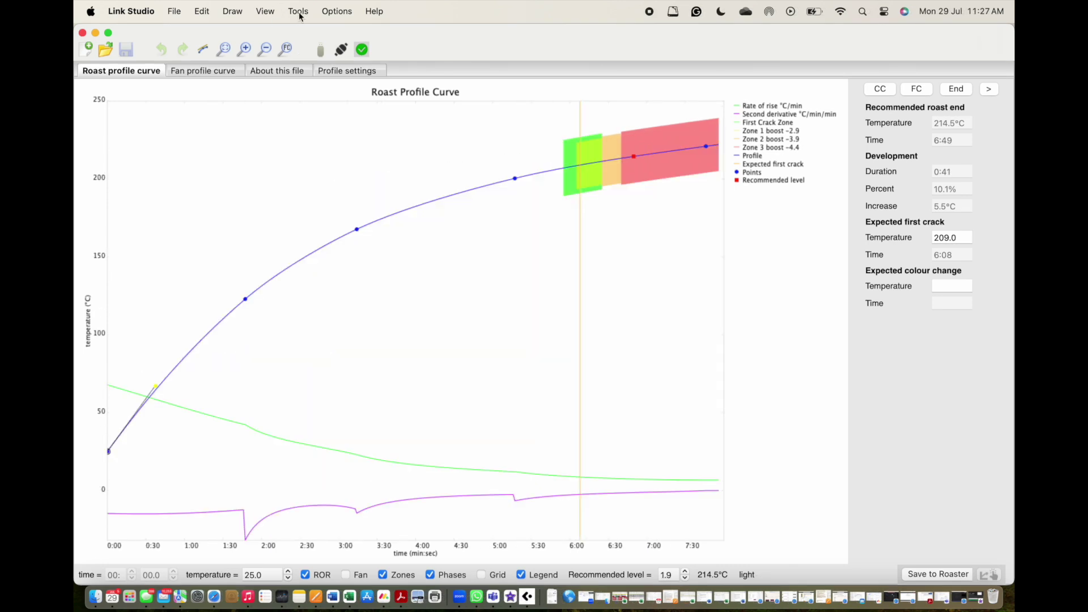
Step: In the general options, switch Auto zoom to FC zone when live logging off and on again, and save
click(344, 14)
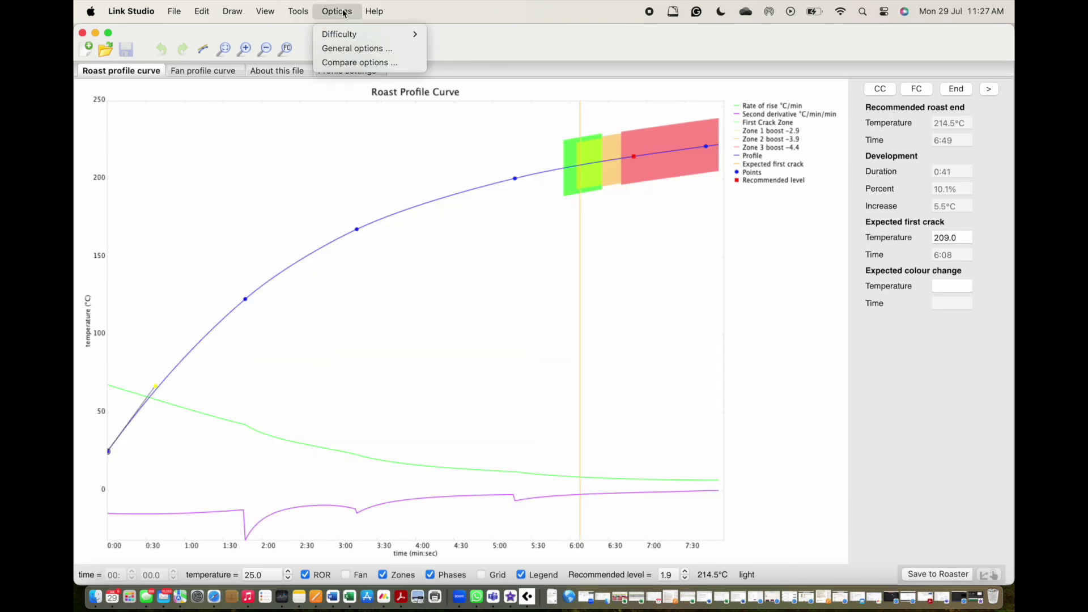
click(364, 51)
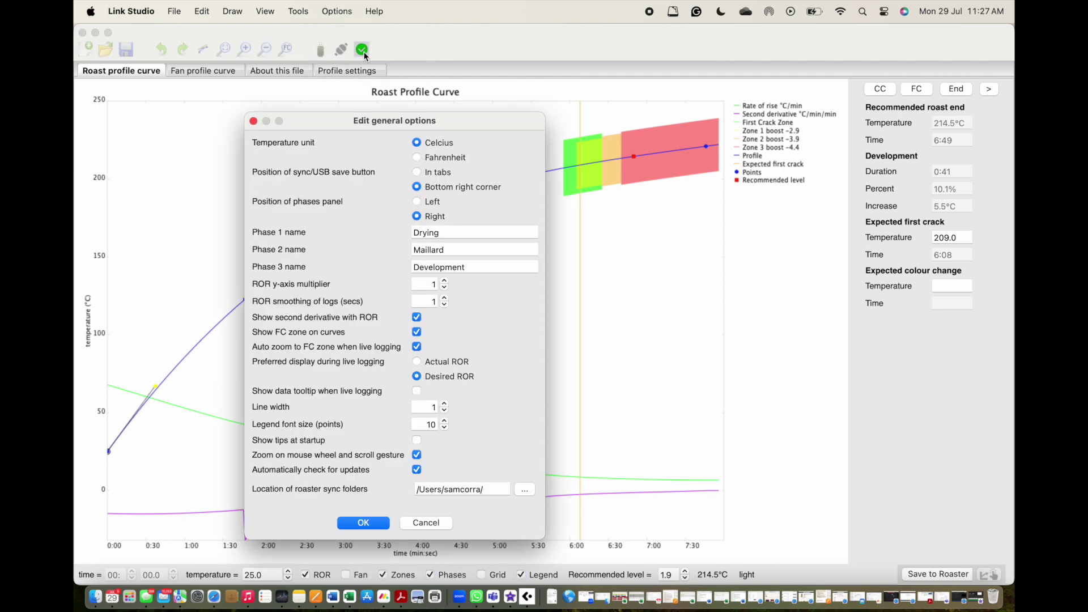
click(417, 351)
click(417, 348)
click(364, 524)
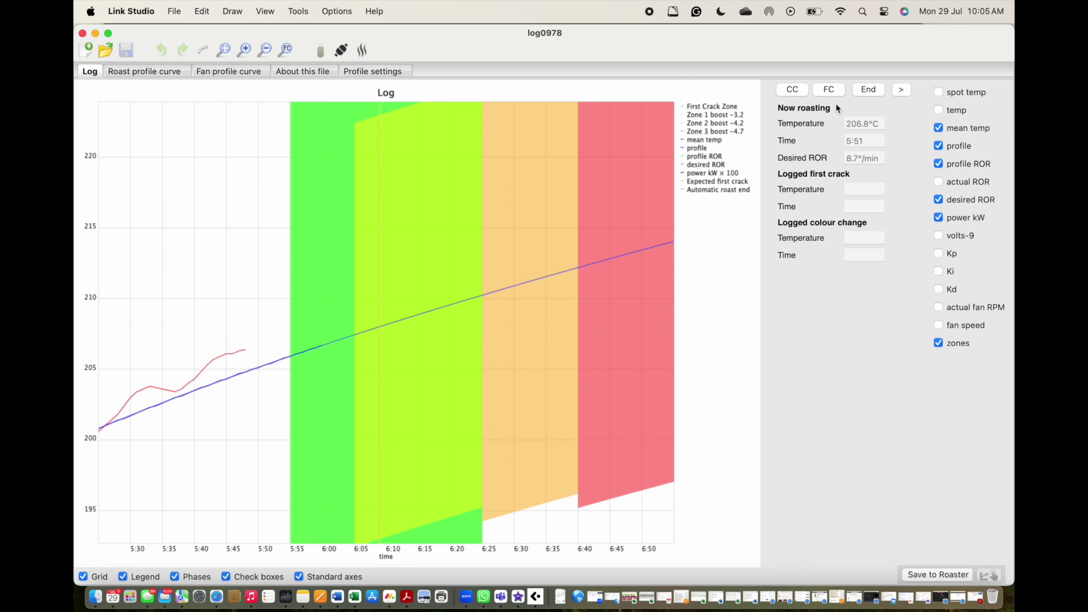
Step: Record first crack in the live roast log0978
click(834, 90)
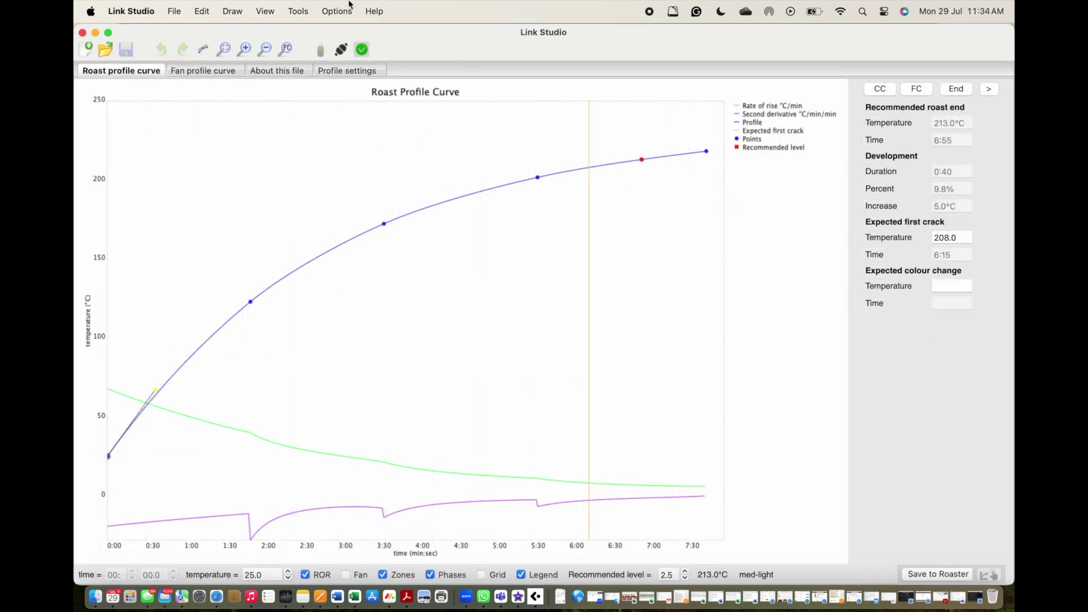
Step: Open the general options for the program's display and live-logging preferences
click(340, 10)
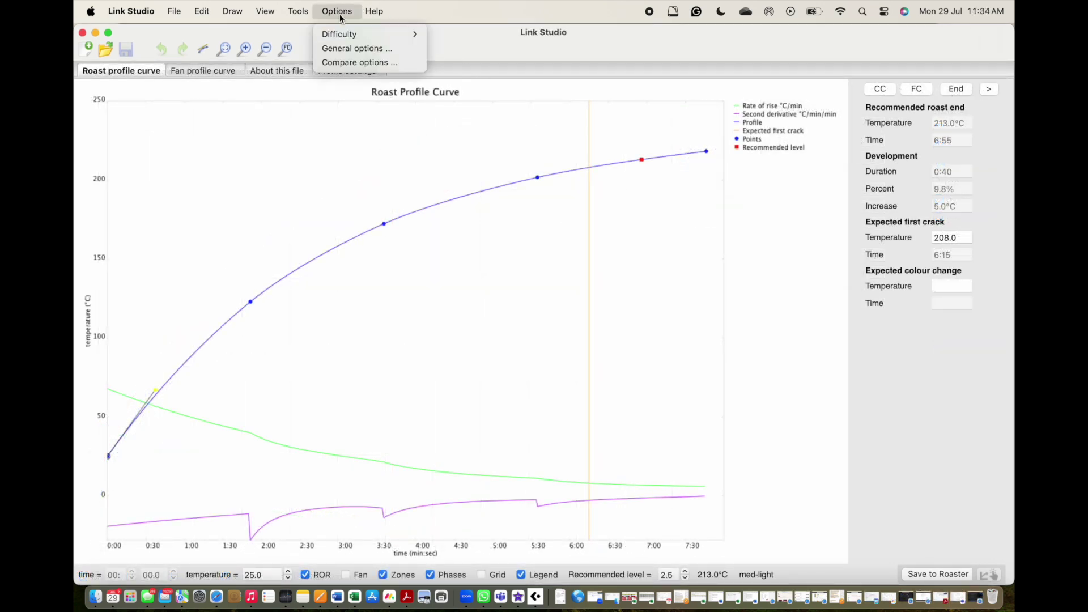
click(349, 46)
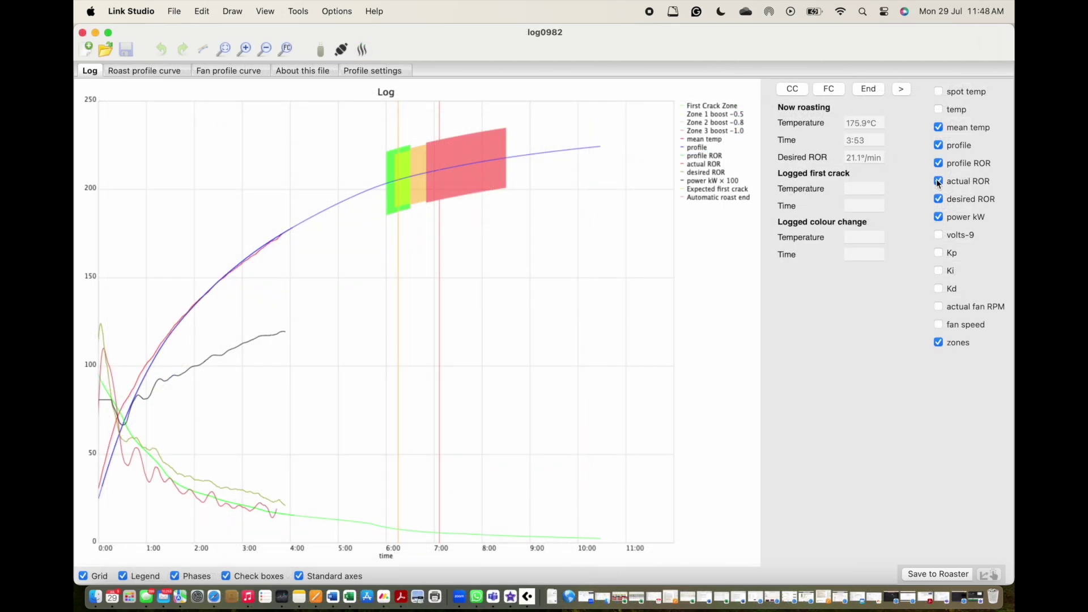
Step: Hide the desired ROR curve in the live roast log0982
click(939, 199)
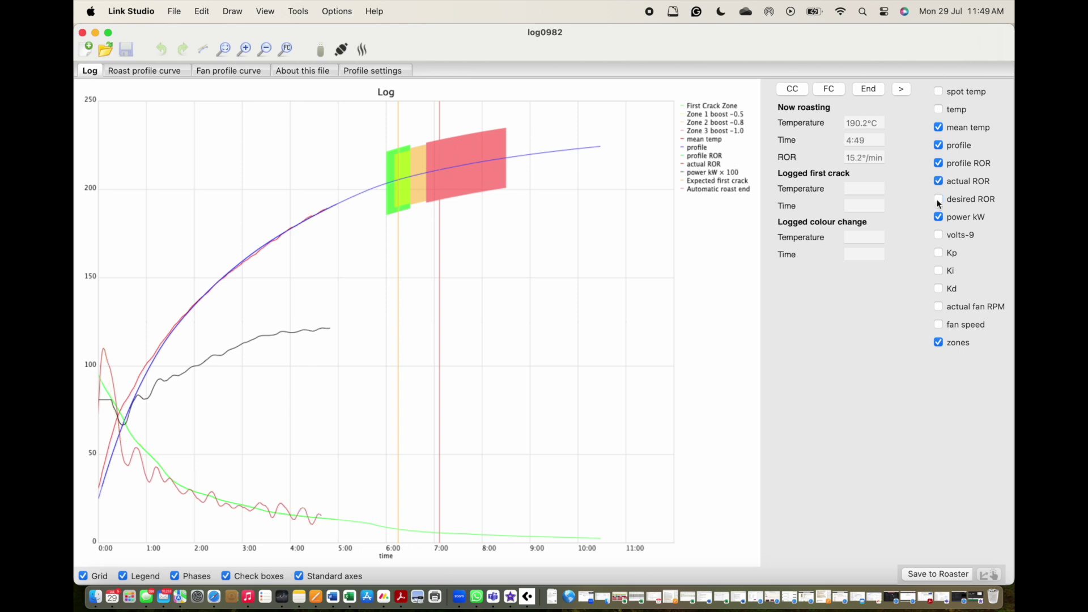
Step: In the general options, set the preferred display during live logging to Desired ROR
click(332, 13)
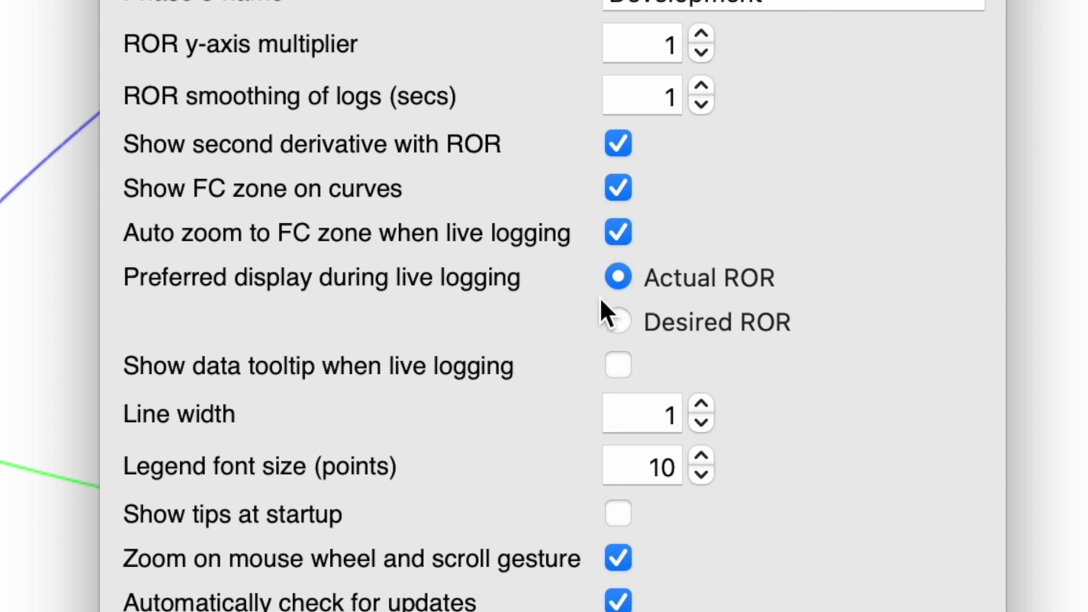
click(619, 326)
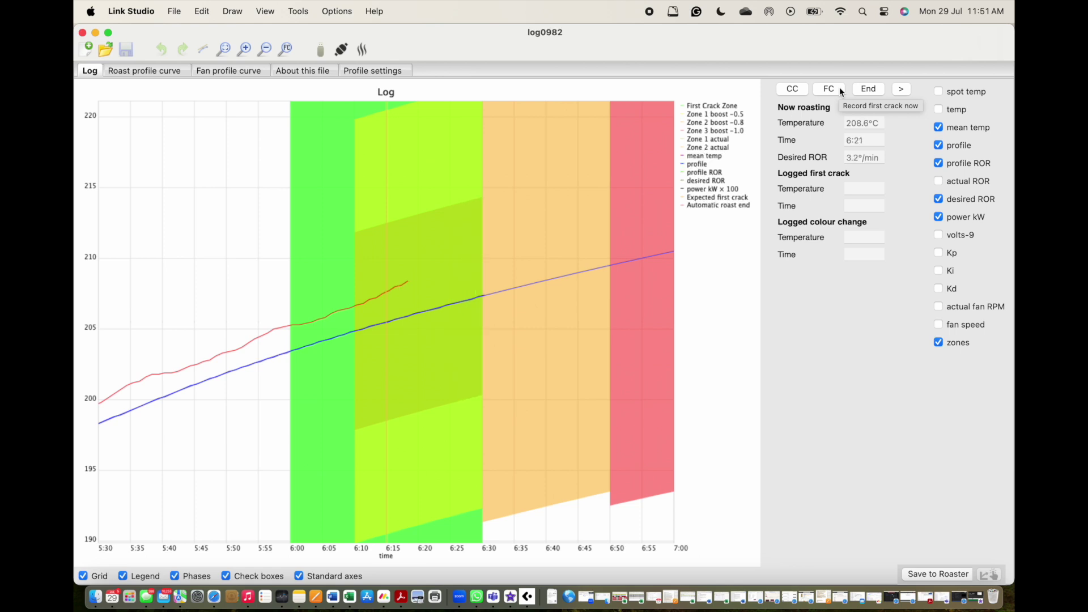
Step: Record first crack in the live roast log0982 and show the actual ROR curve
click(840, 90)
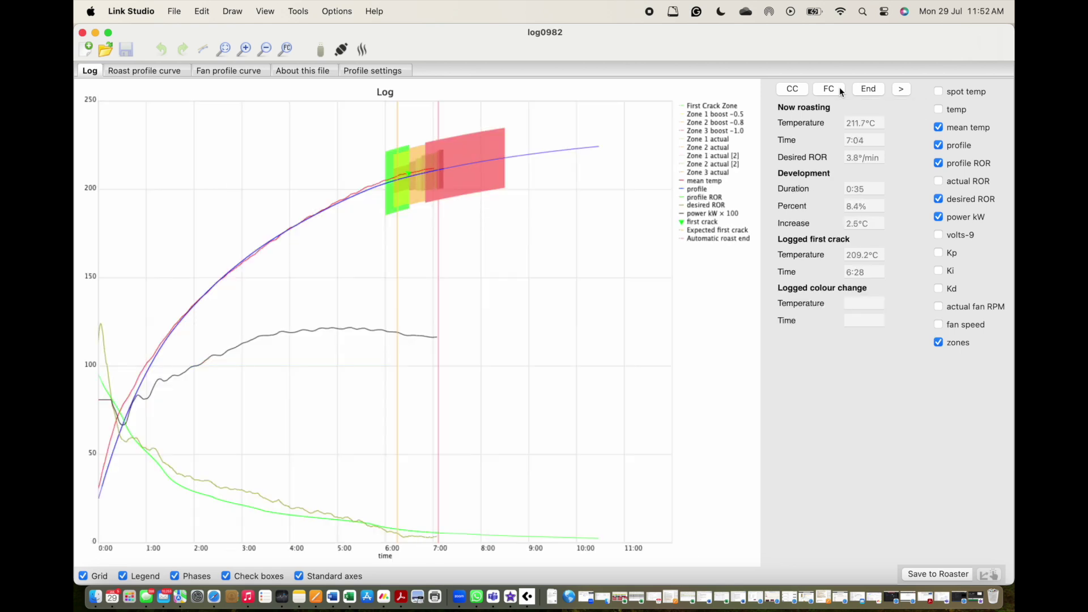
click(938, 182)
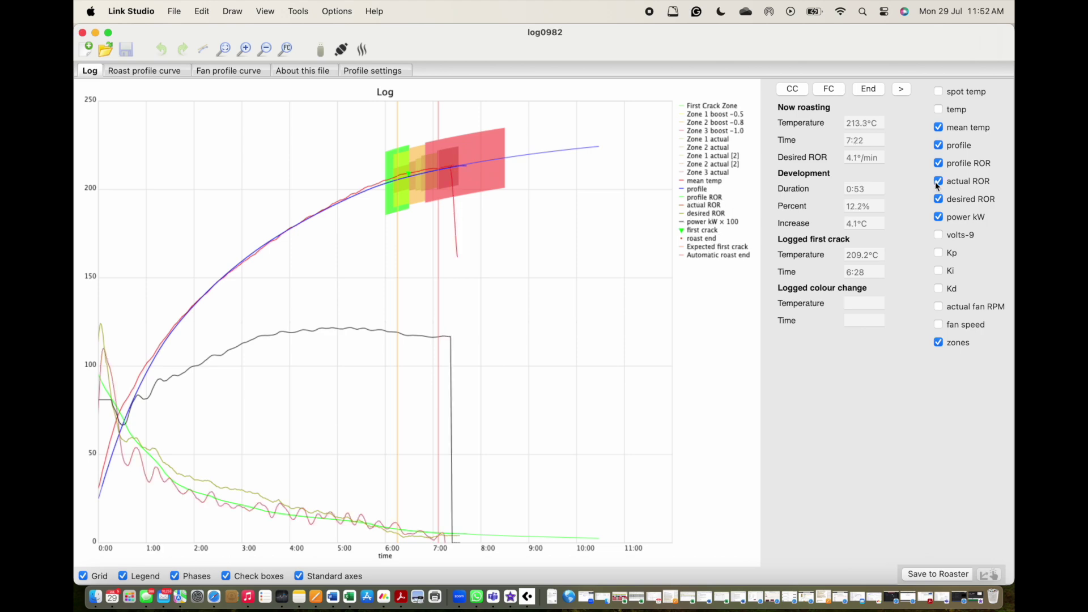